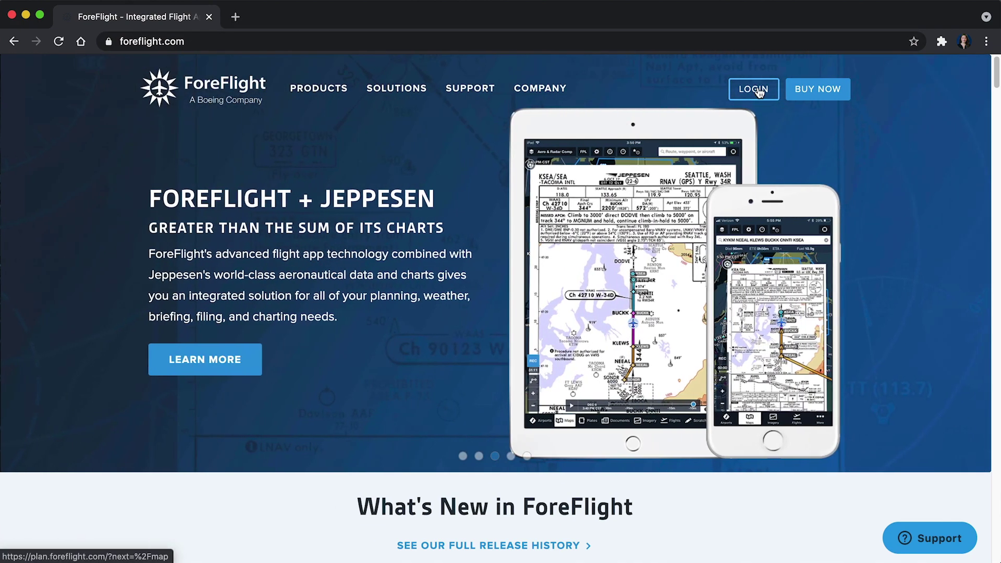
Sign in to ForeFlight Web with the browser's saved e-mail and password.
click(758, 92)
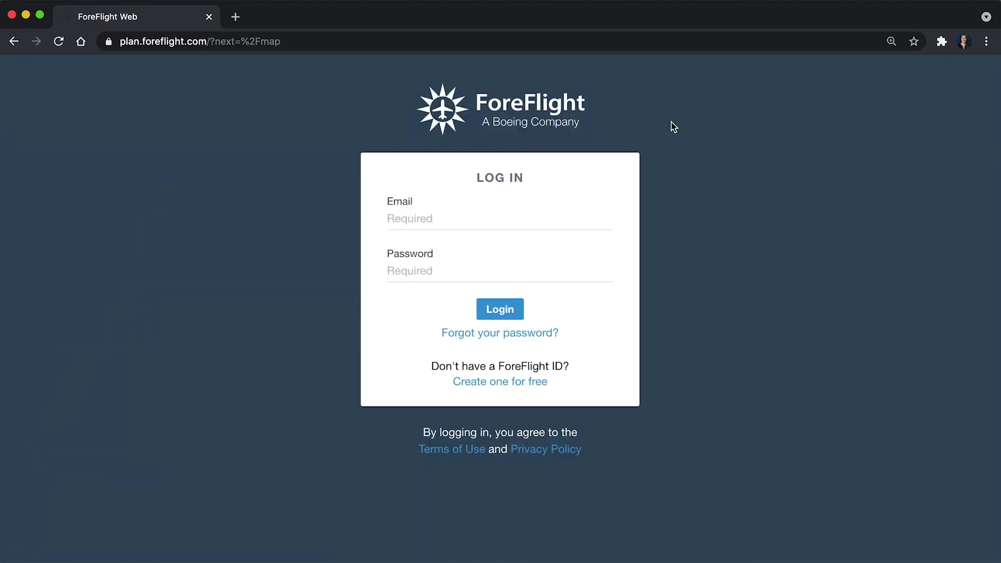
click(433, 220)
key(Return)
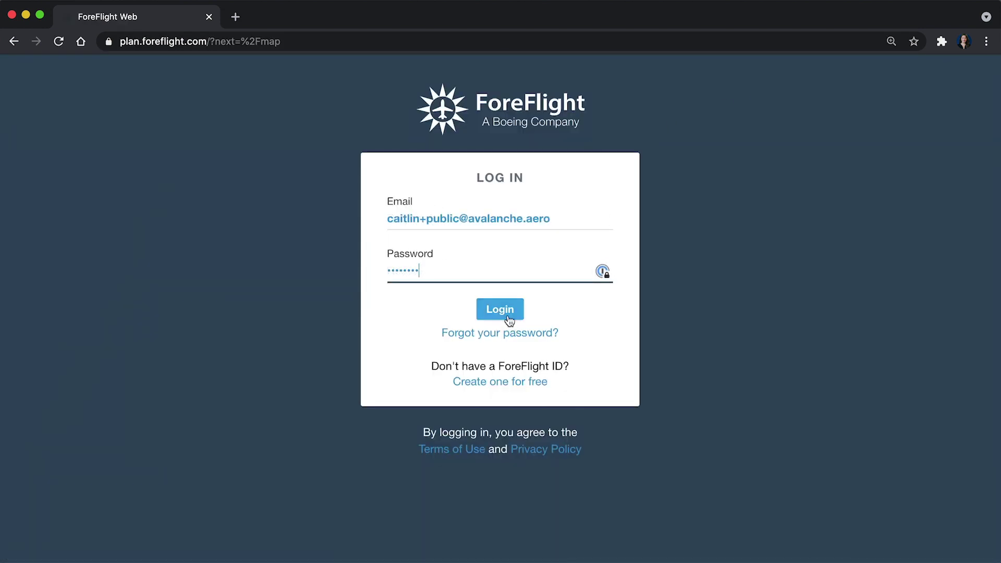
click(502, 311)
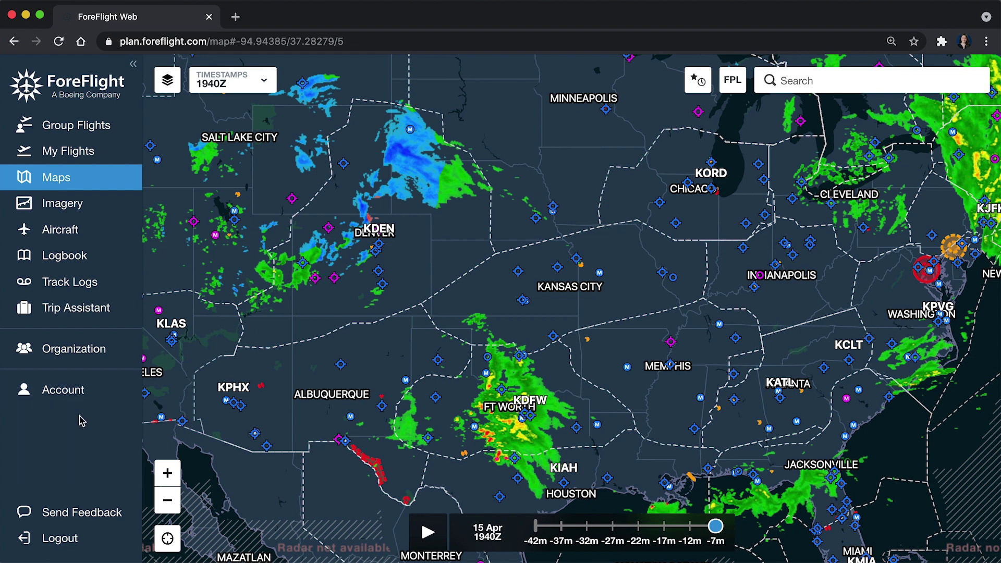
Open Organization in the sidebar to list Avalanche Inc's users.
click(118, 354)
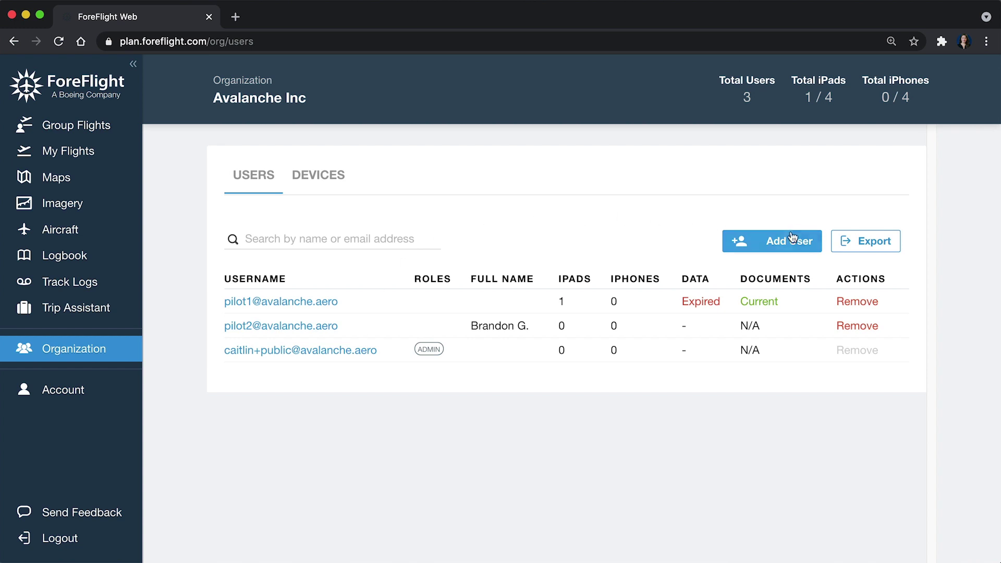
click(777, 245)
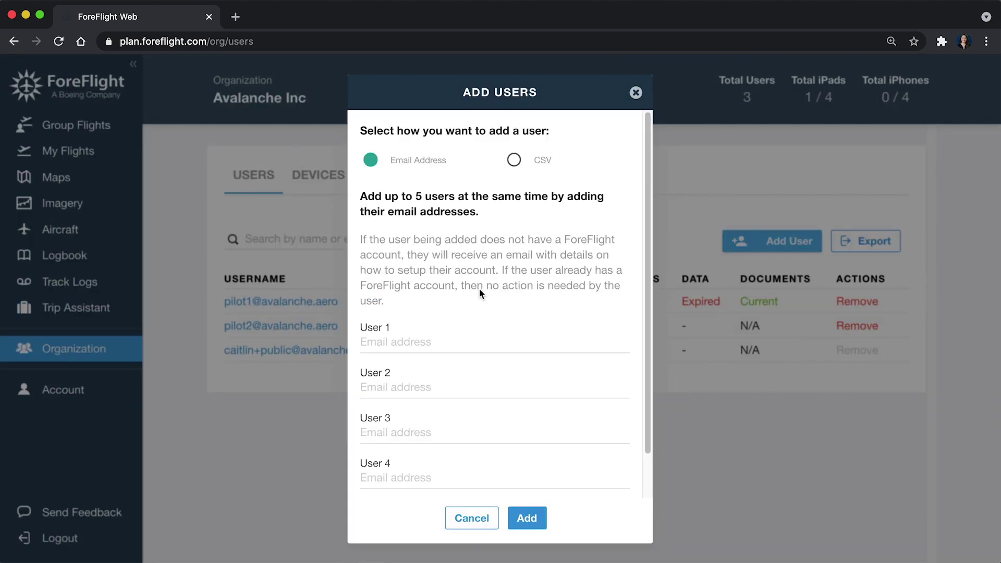
scroll(490, 317, down, 2)
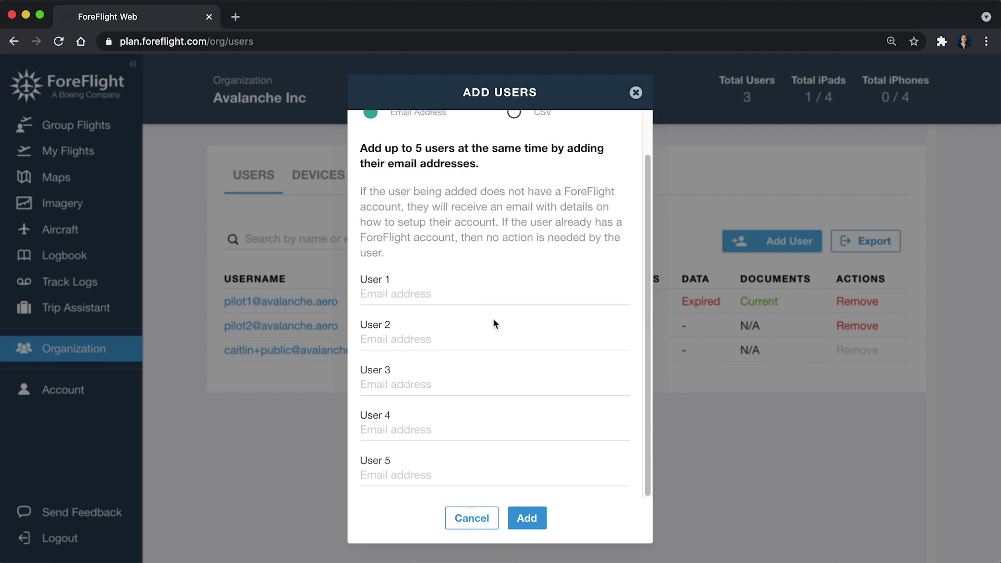
scroll(495, 323, up, 2)
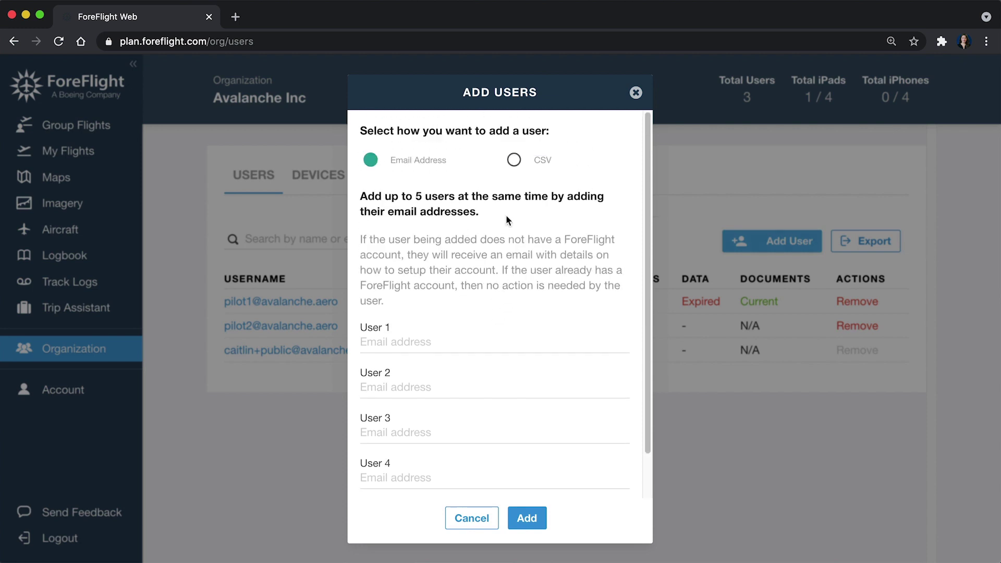
click(514, 160)
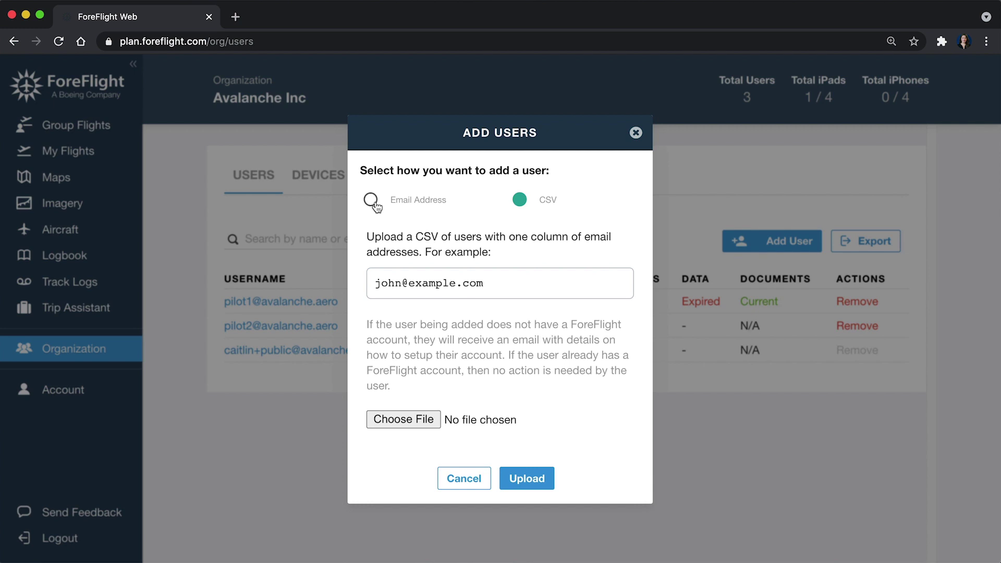
click(457, 479)
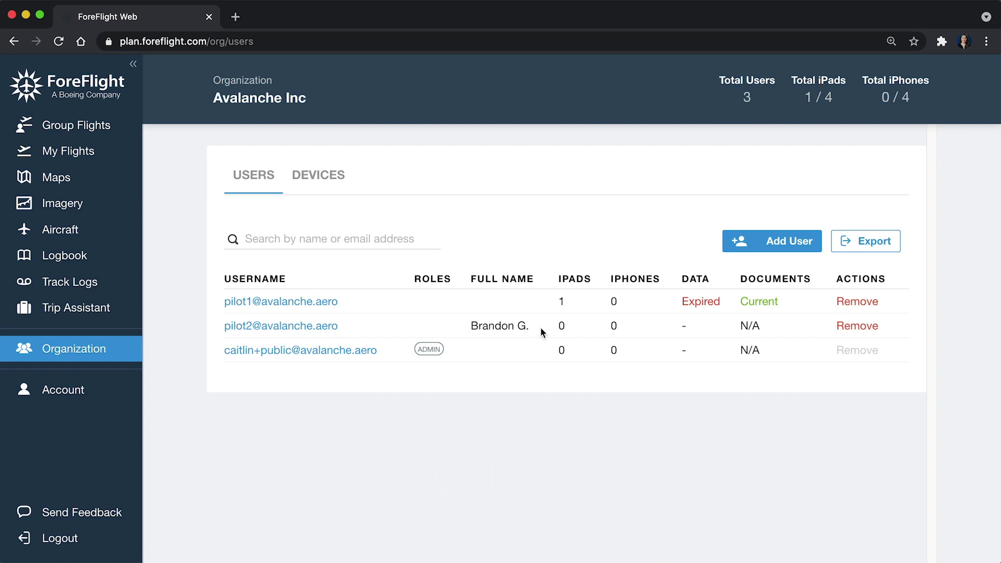
Start removing the second pilot user, then cancel so all 3 users remain.
click(856, 326)
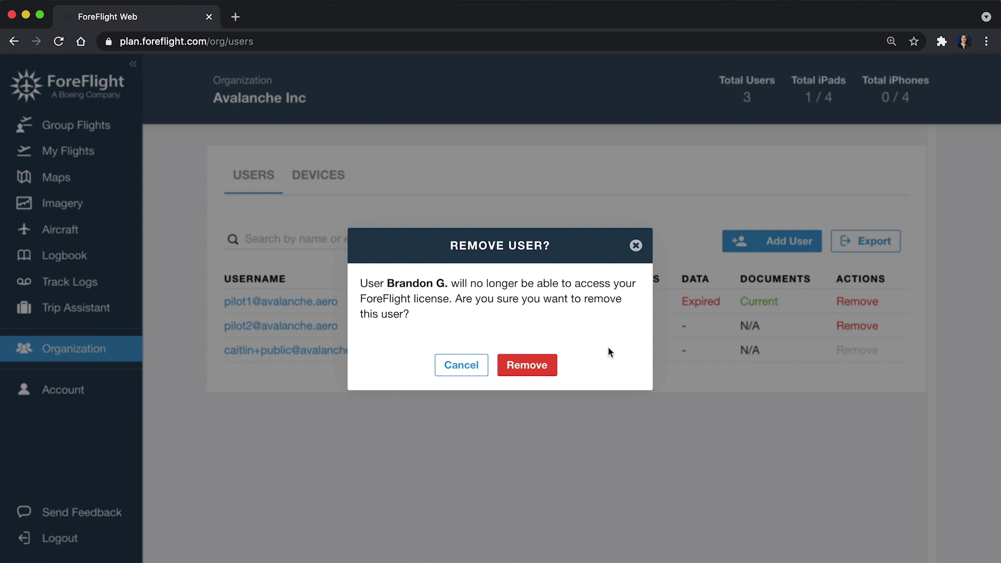
click(462, 366)
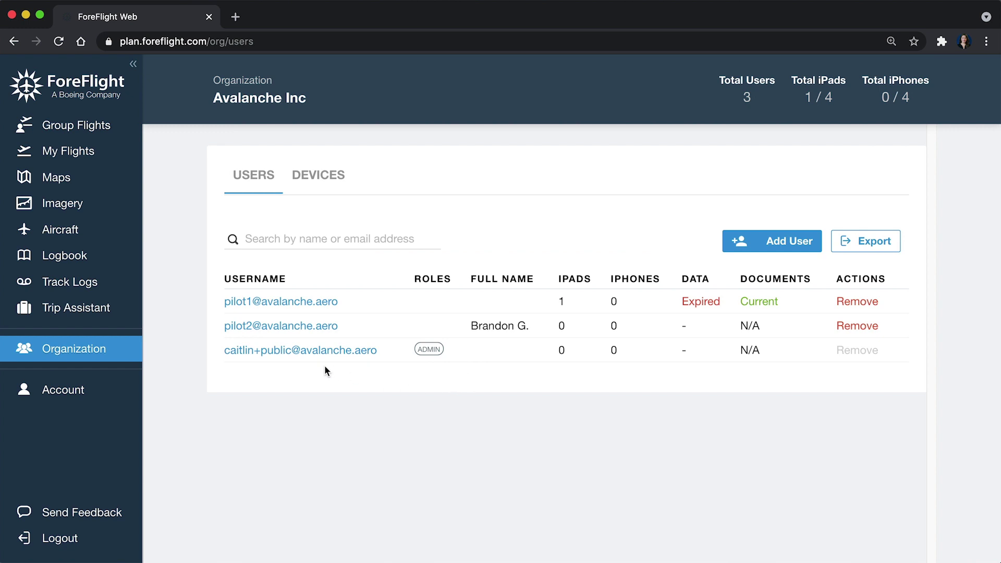
Open the first pilot's account, add their full name, and grant the Administrator role.
click(272, 302)
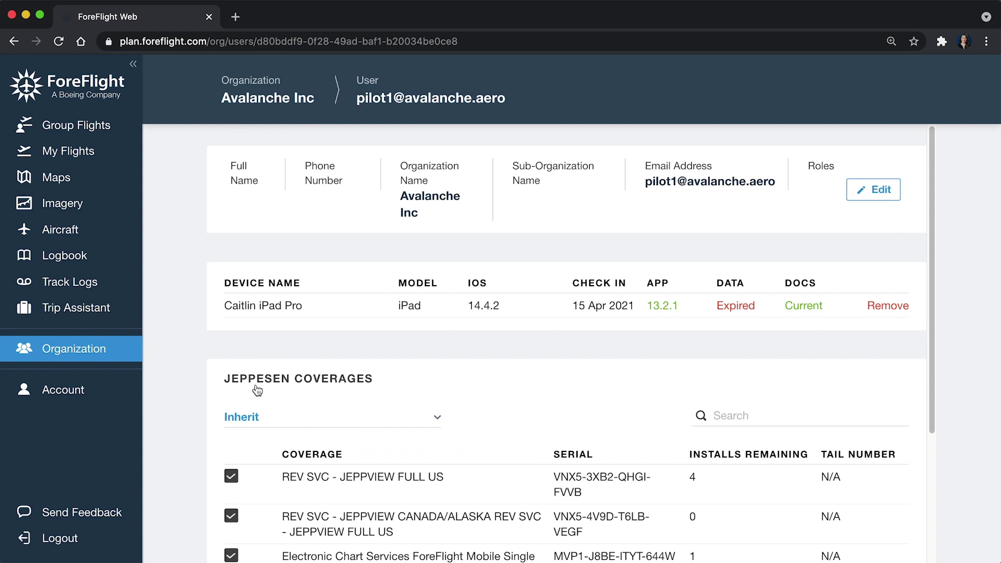
click(875, 197)
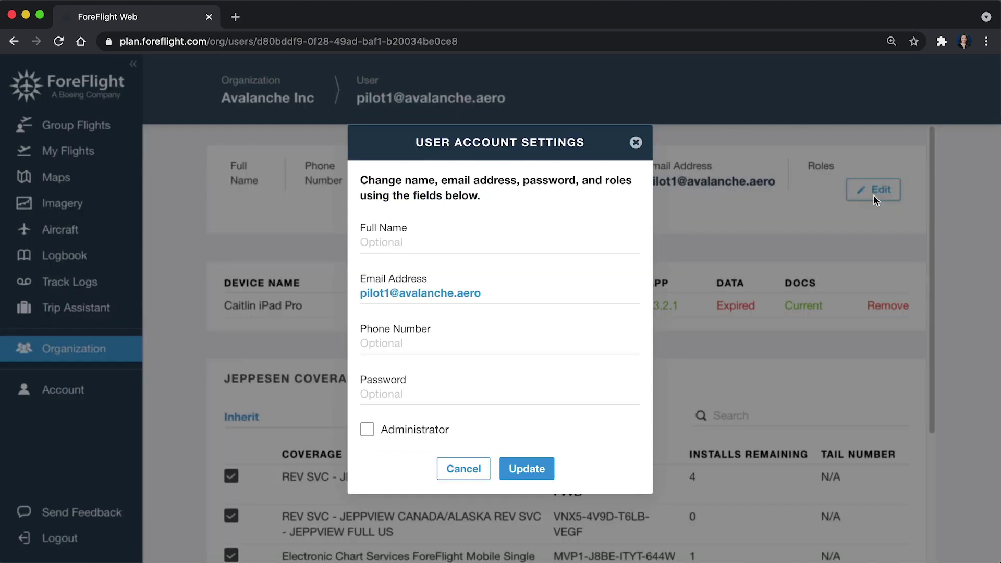
click(430, 245)
text(Caitlin G.)
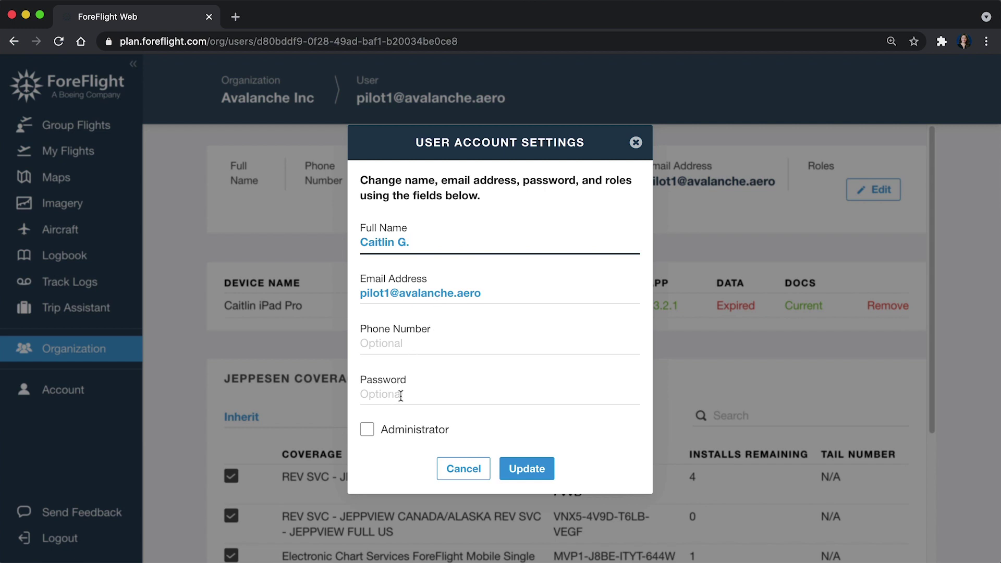
click(366, 430)
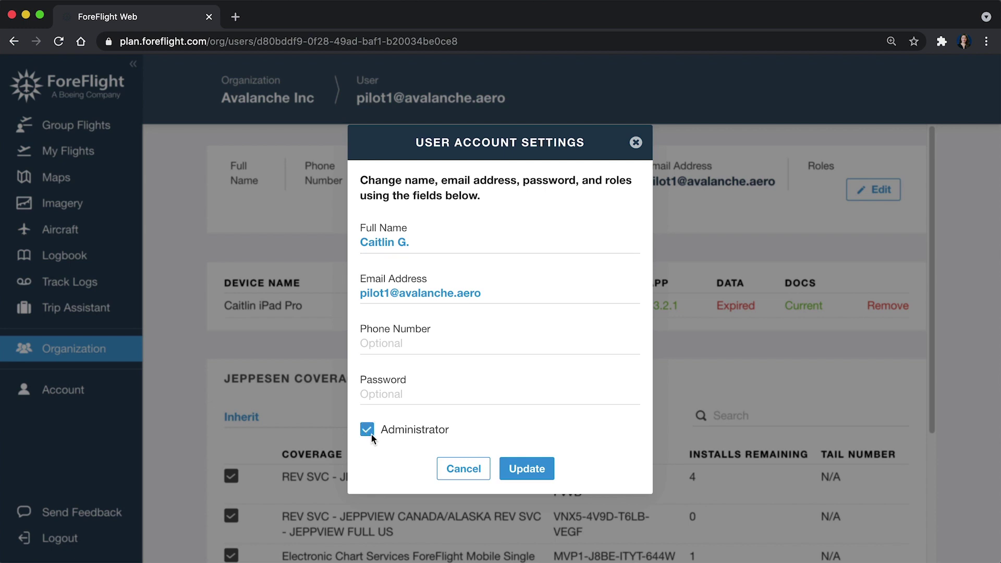
click(536, 471)
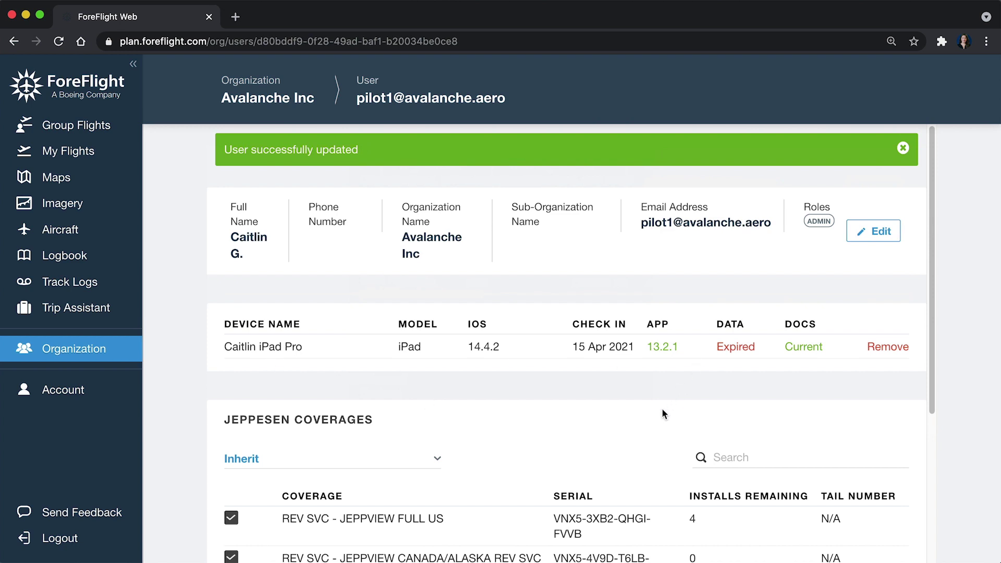
Change the user's coverage from Inherit to Custom with only REV SVC - JEPPVIEW FULL US.
scroll(616, 455, down, 2)
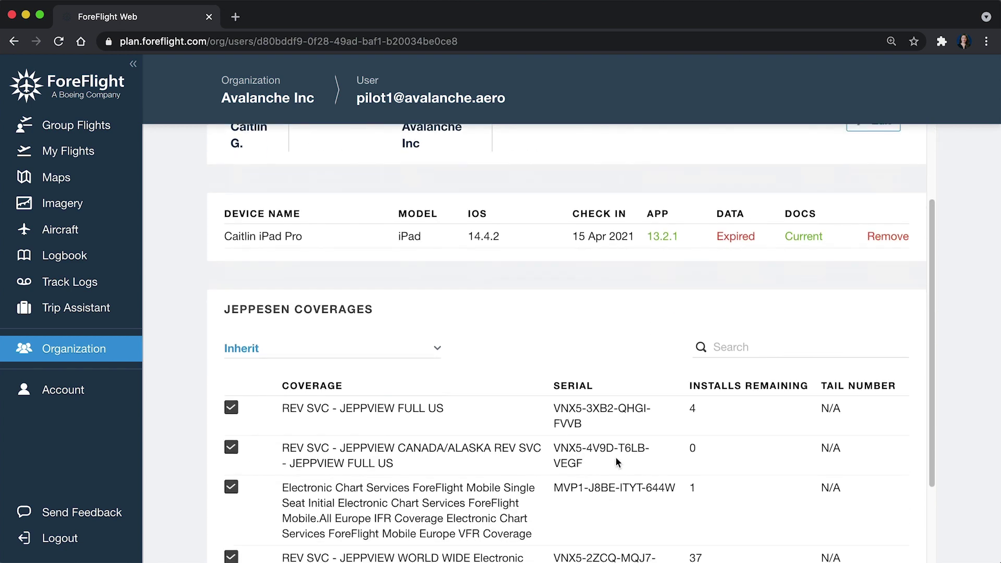
scroll(616, 461, down, 4)
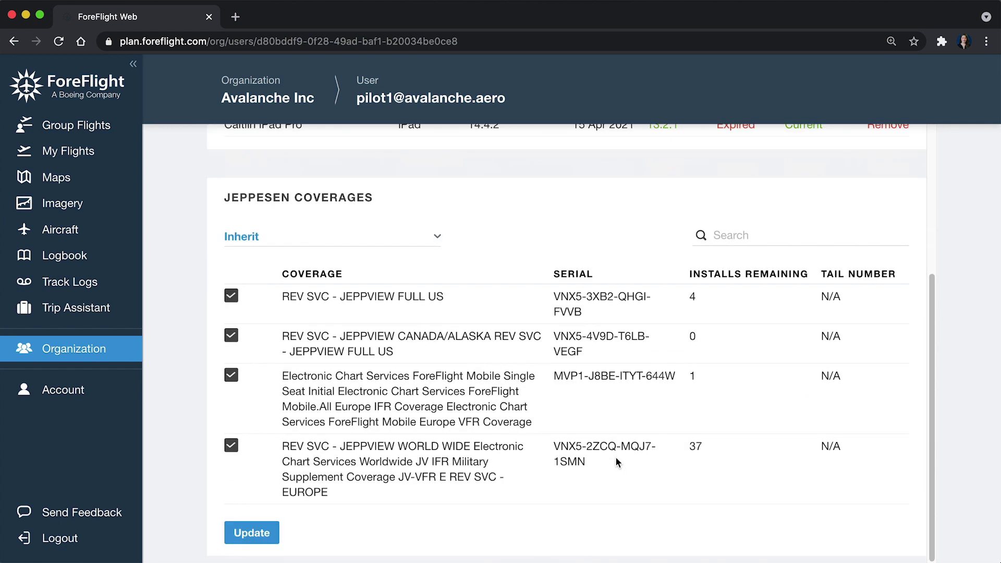
click(438, 237)
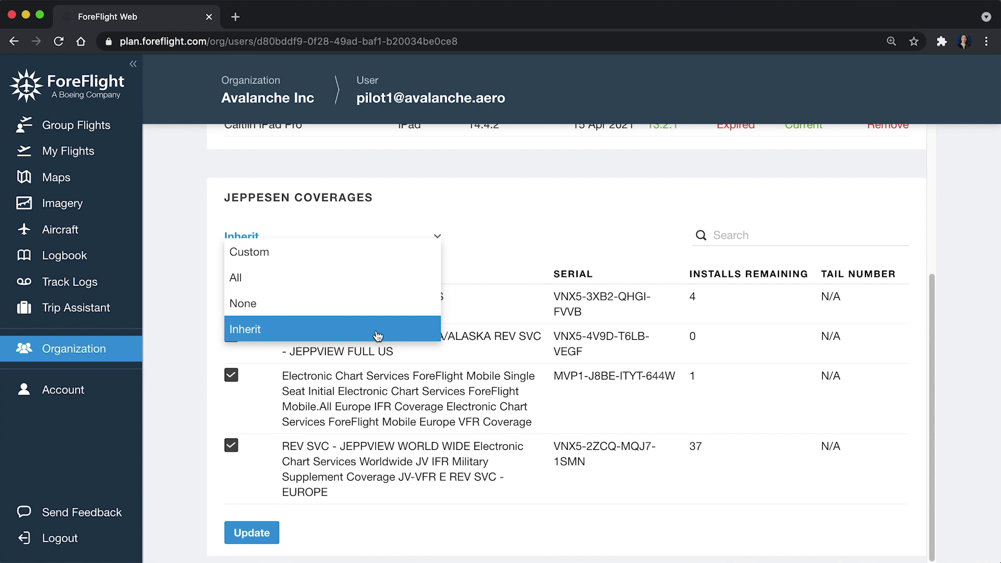
click(355, 262)
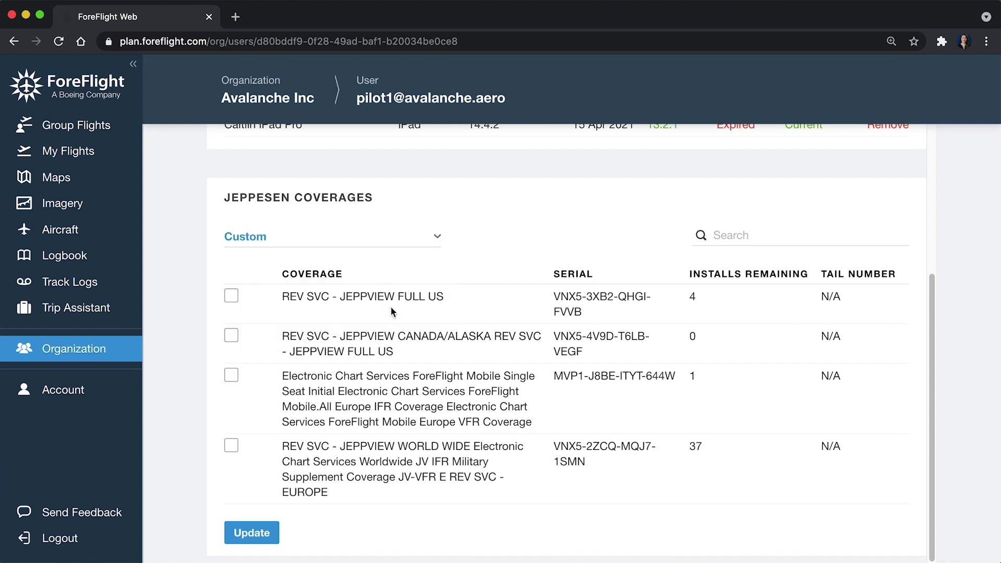
click(231, 296)
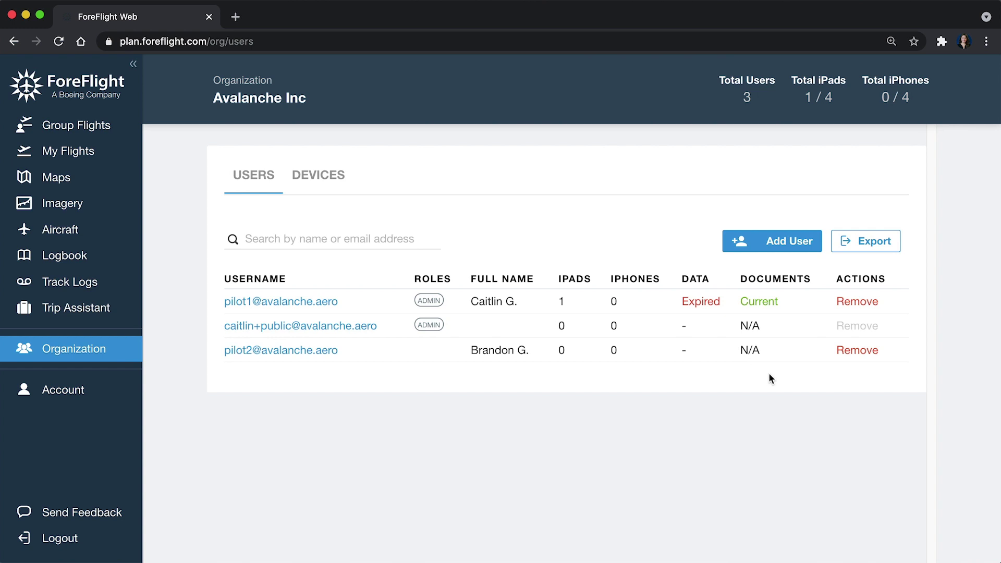
Export the Avalanche Inc users list, saving it as pilot (2).csv.
click(894, 246)
Switch to the Devices tab and check the iPad's app version against the latest.
click(313, 182)
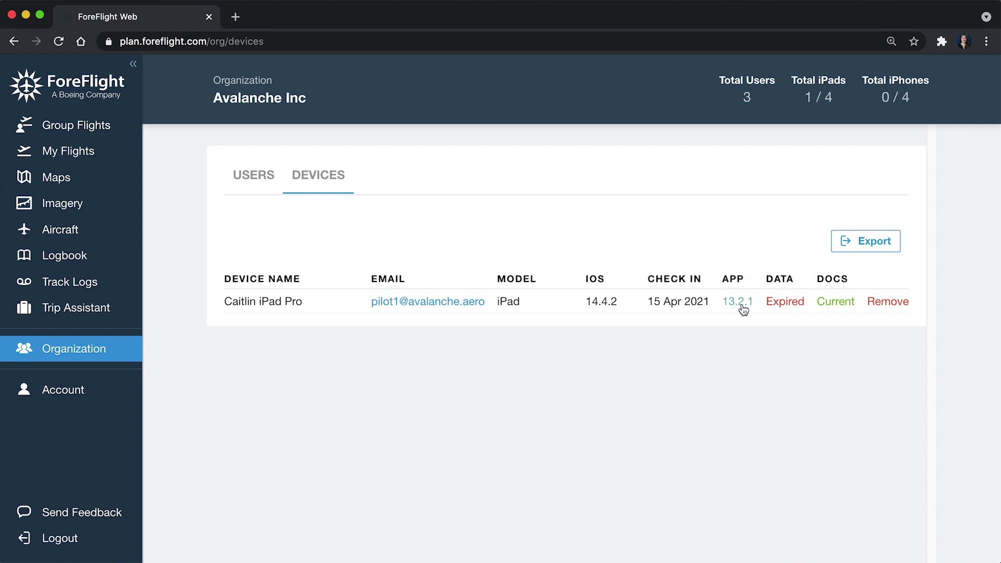
mouse_move(743, 308)
click(788, 304)
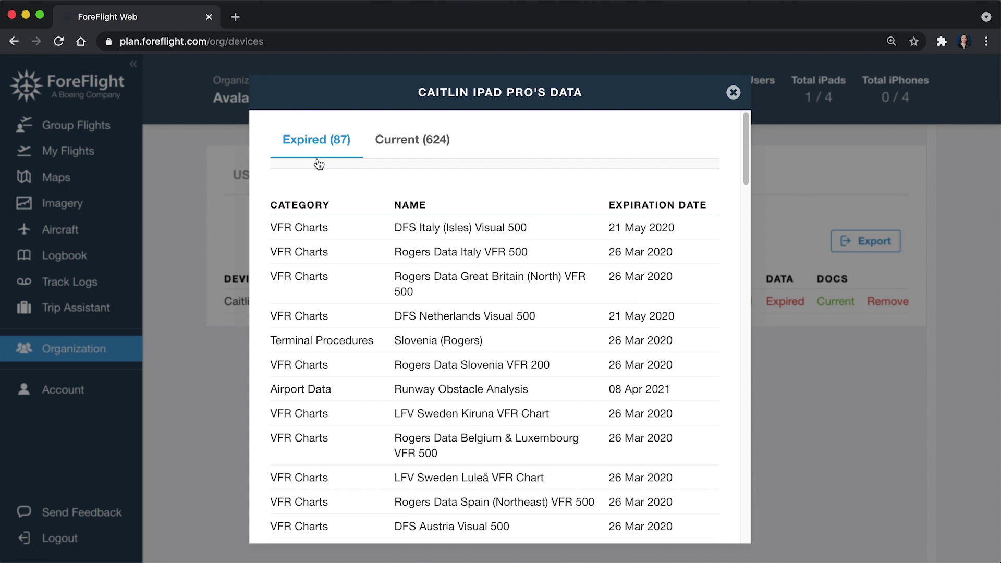
click(407, 150)
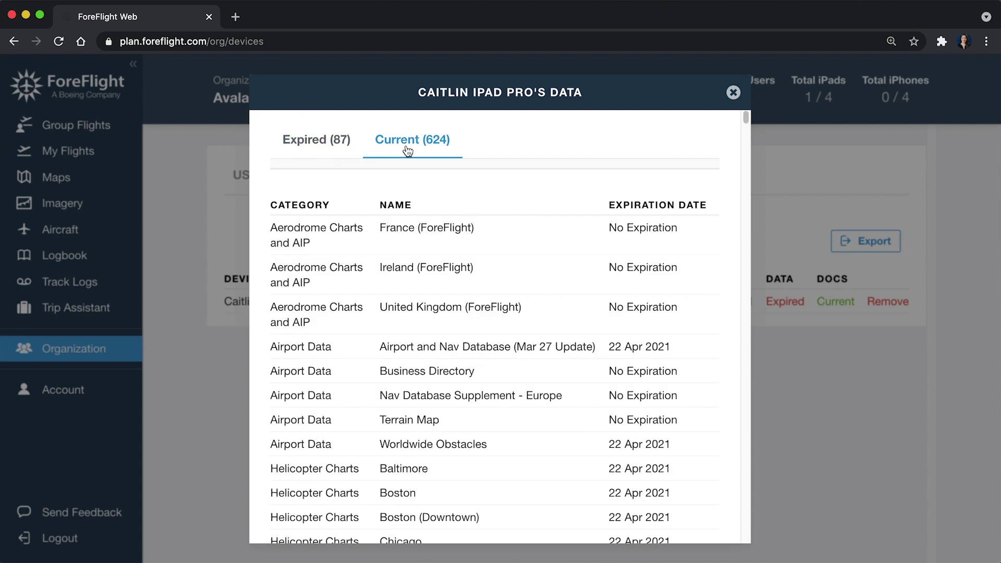
click(338, 143)
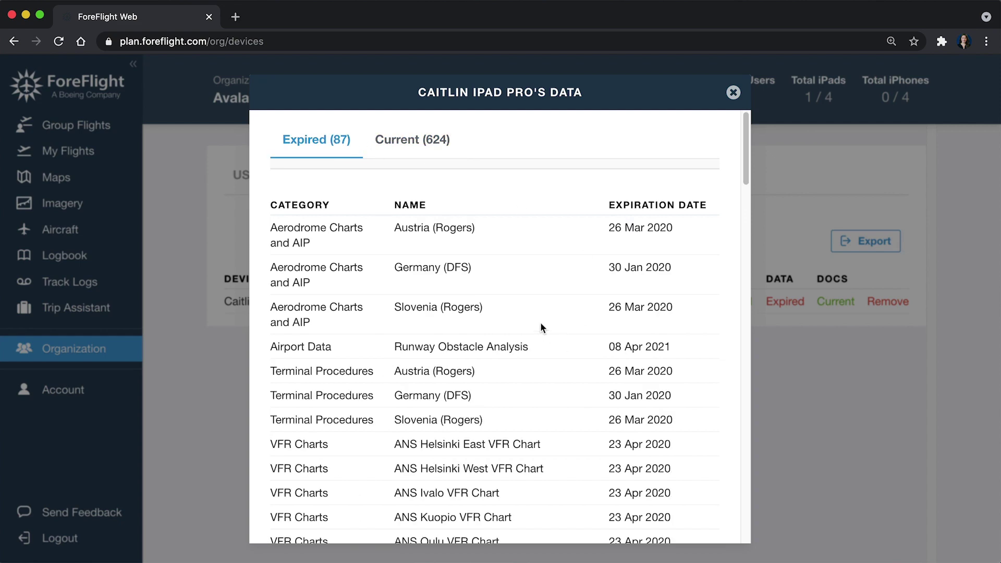
scroll(542, 324, down, 10)
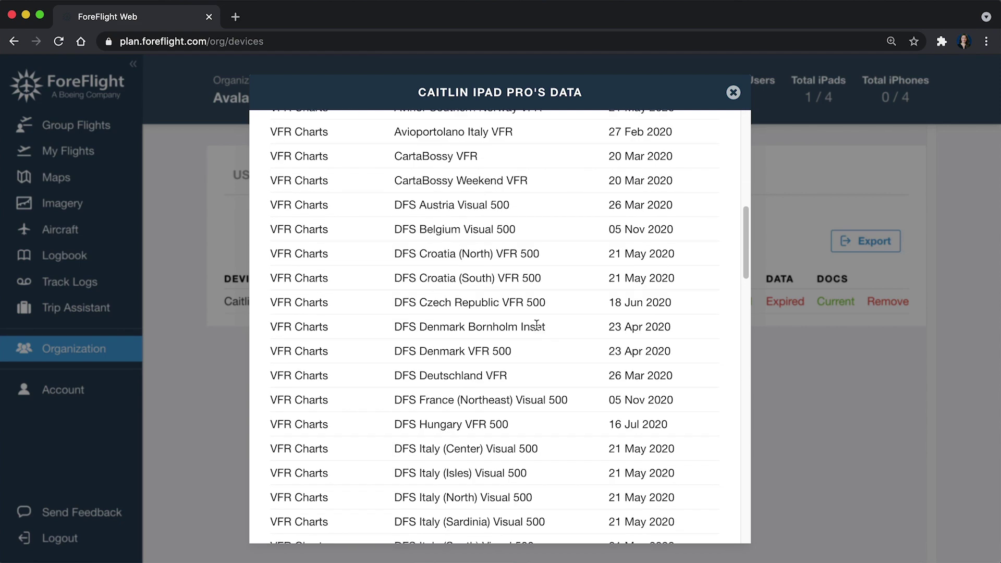
scroll(537, 324, down, 8)
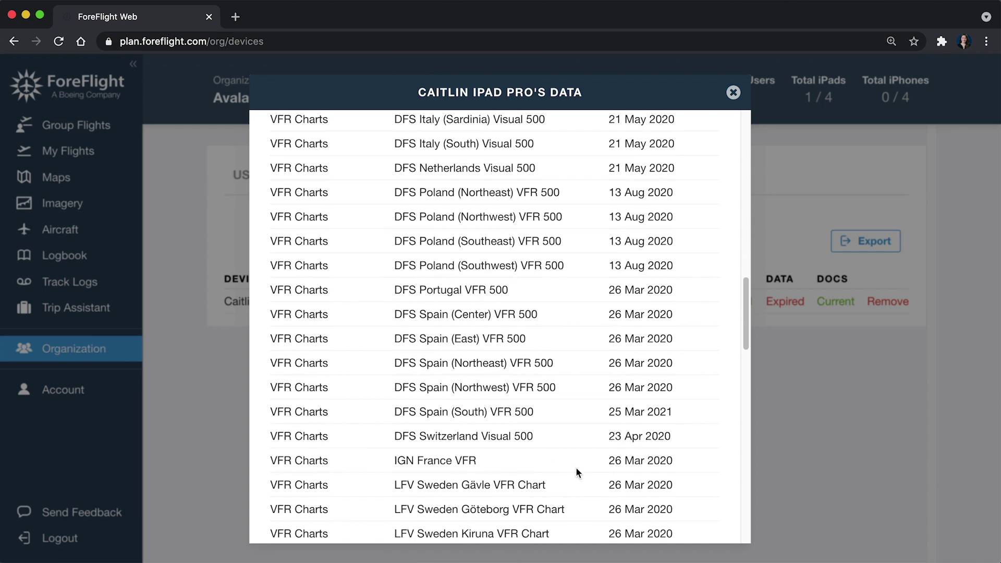
scroll(589, 461, up, 15)
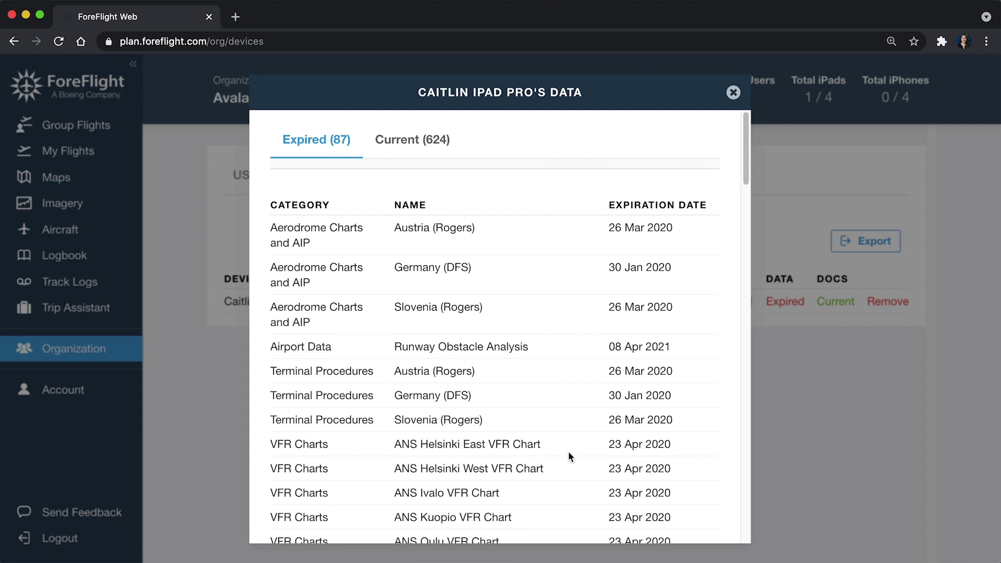
click(733, 92)
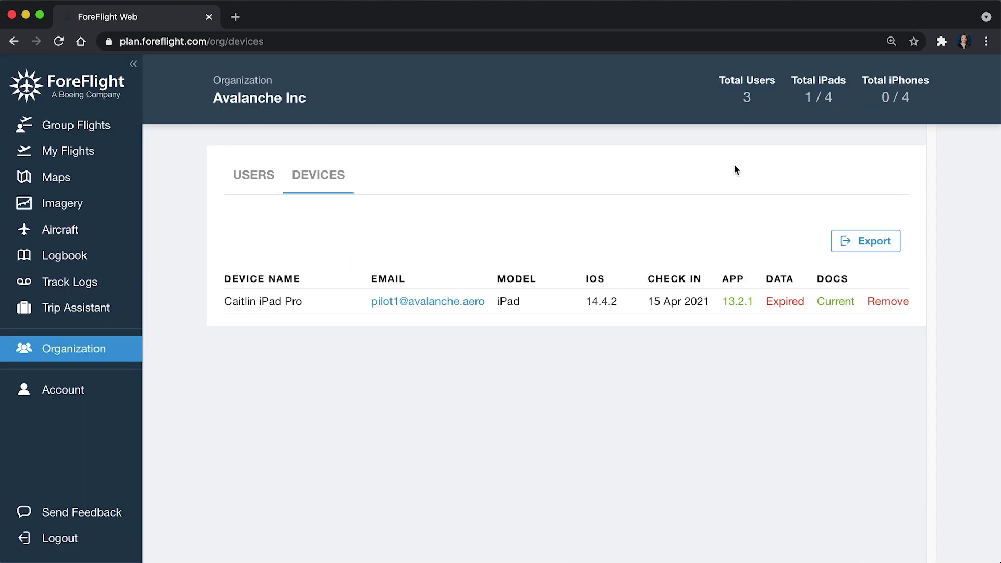
click(835, 302)
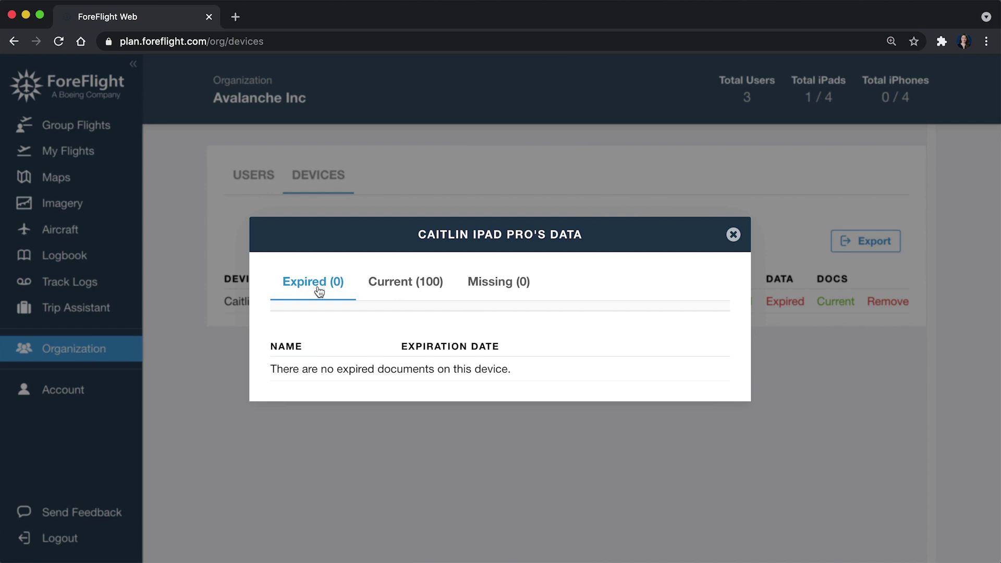
click(408, 283)
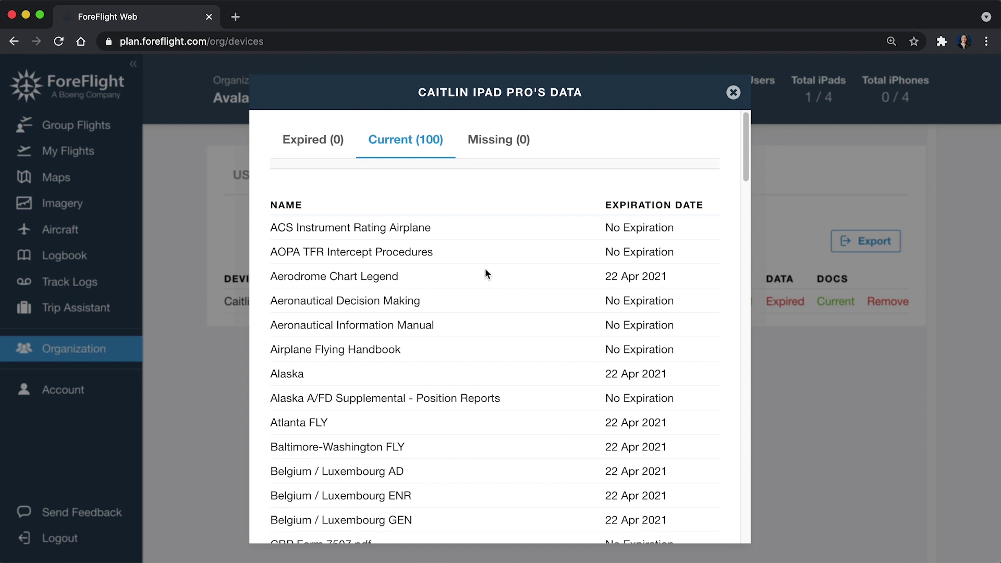
scroll(499, 441, down, 10)
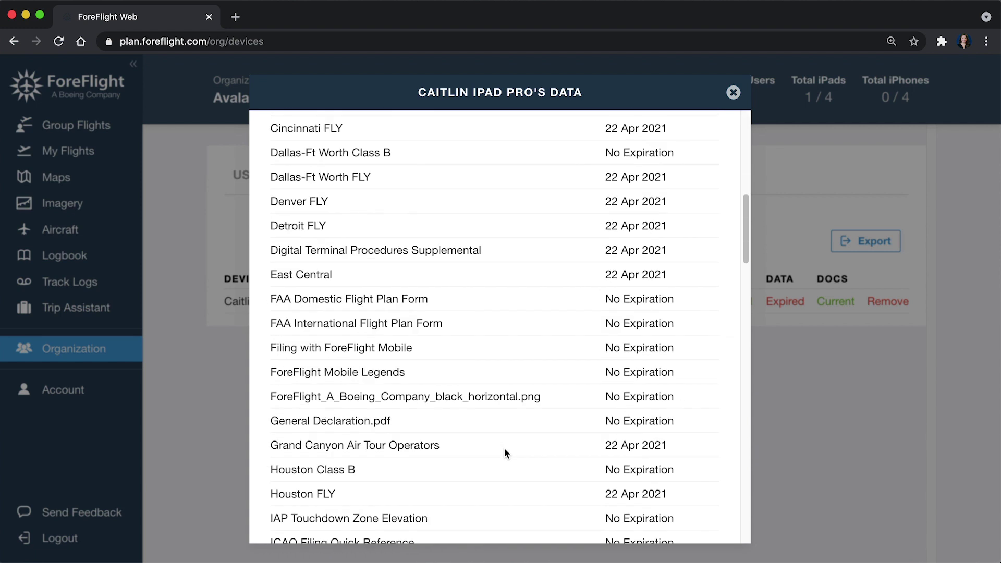
scroll(505, 449, down, 1)
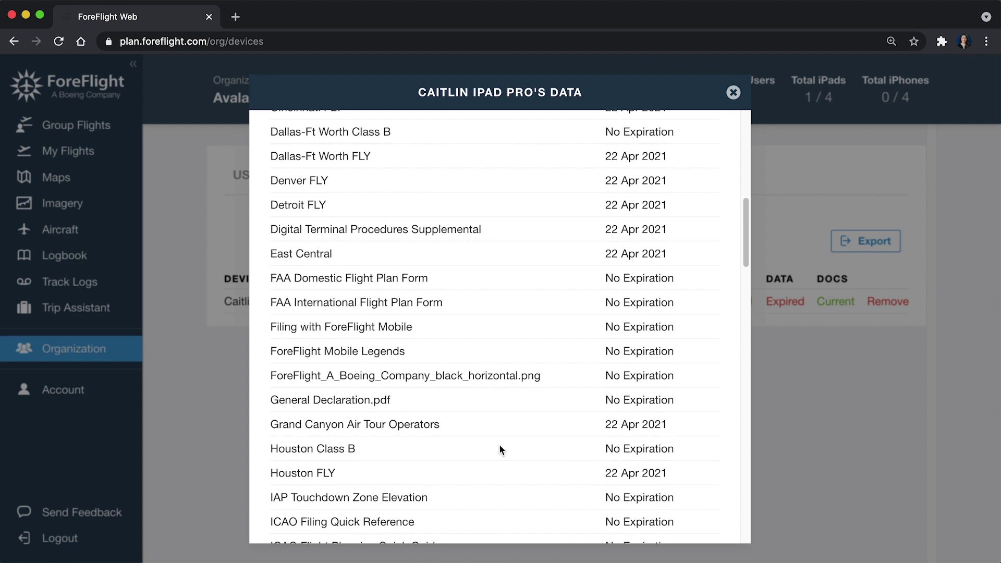
scroll(496, 527, down, 10)
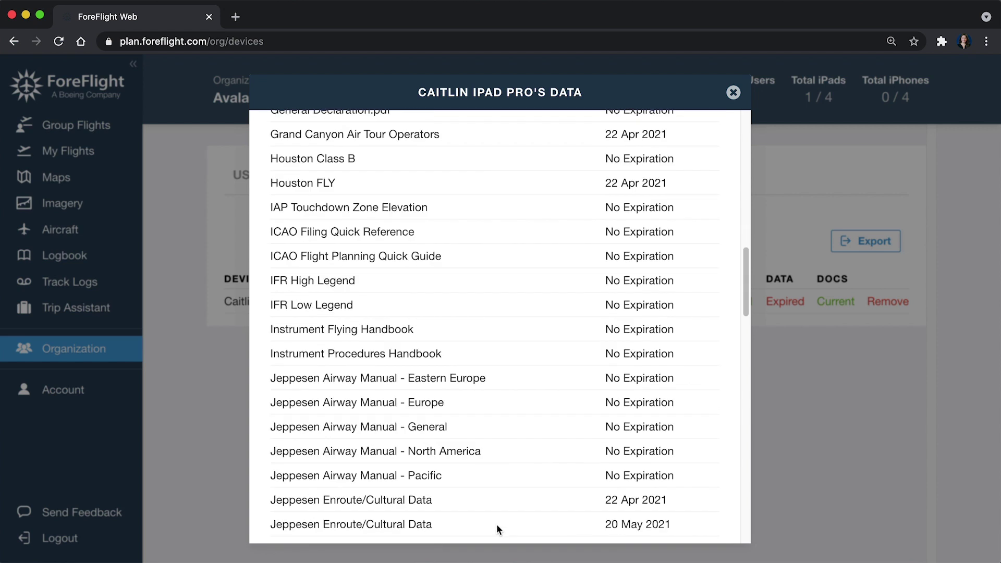
scroll(496, 530, up, 12)
scroll(499, 522, up, 5)
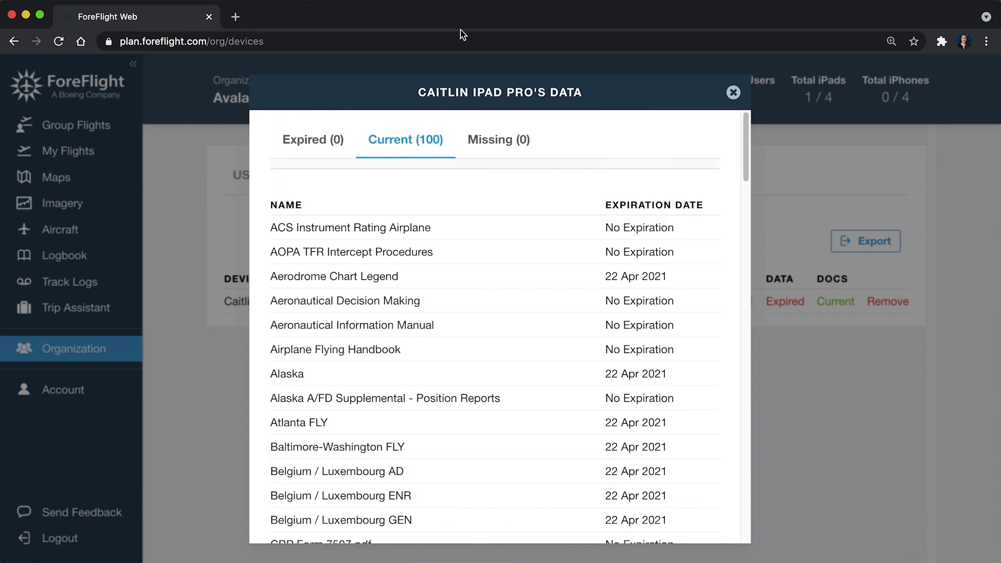
click(497, 138)
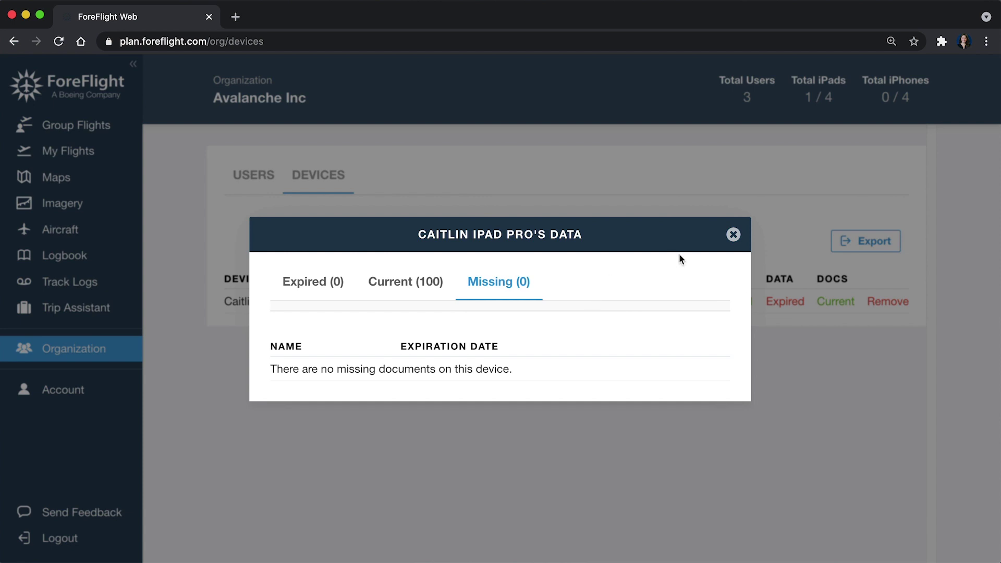
click(733, 235)
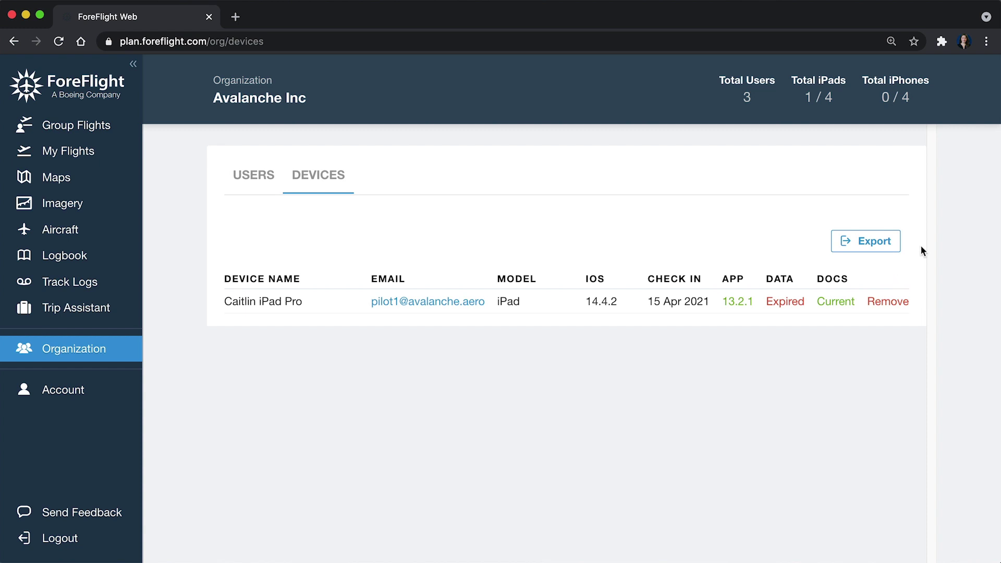
Open the Export Data dialog for the devices table.
click(862, 240)
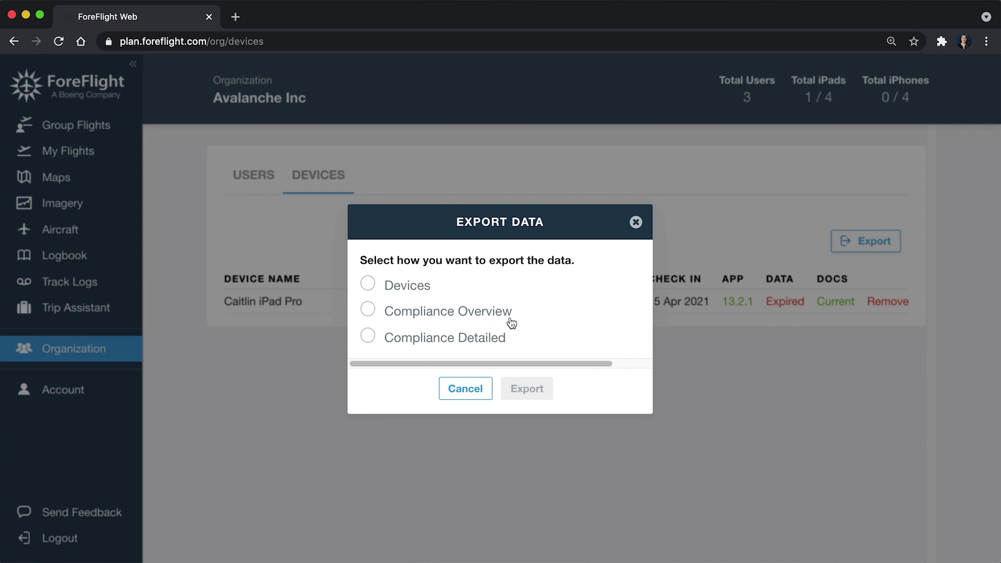
Export the device data in Compliance Detailed format as a CSV file.
click(368, 337)
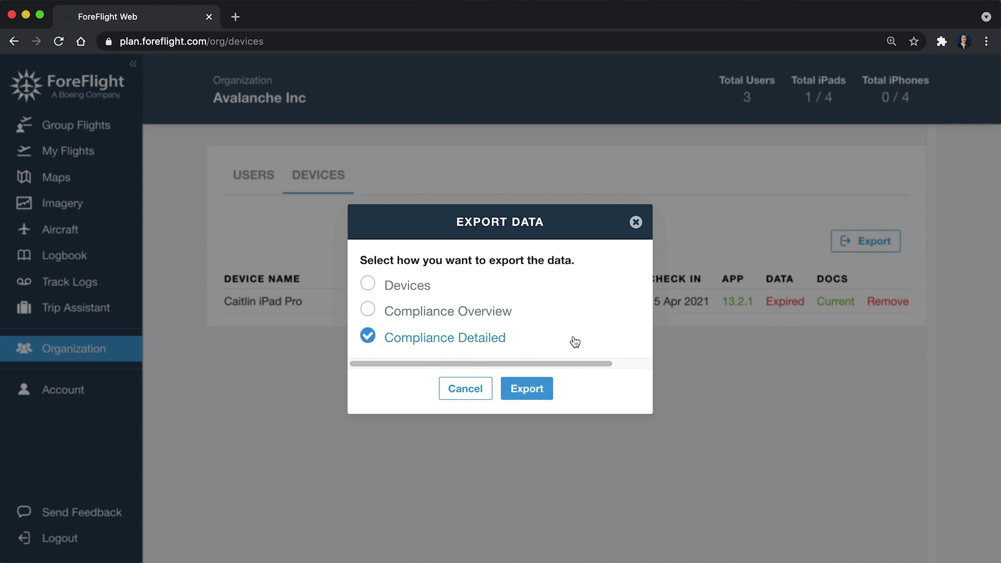
click(542, 386)
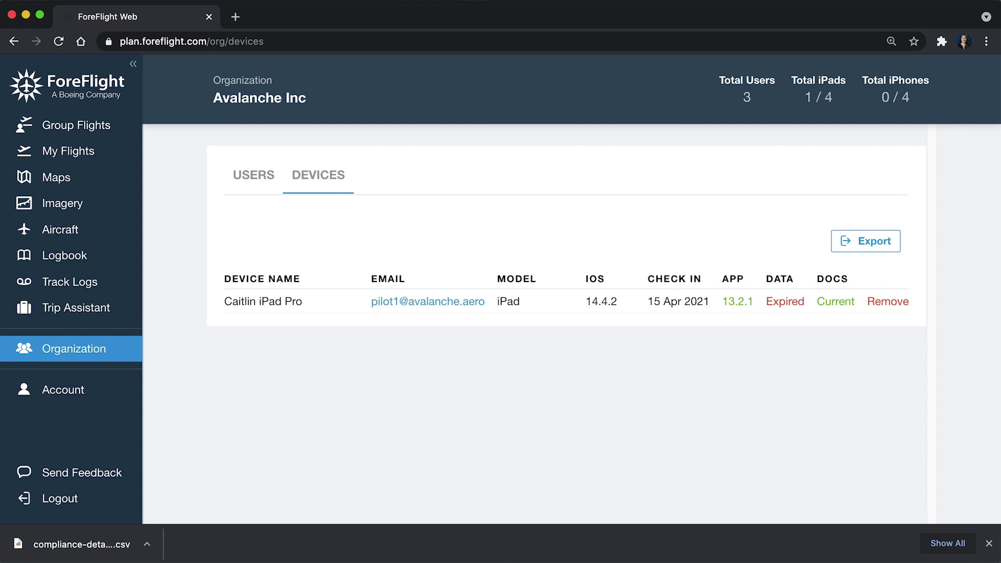
Close Chrome's download bar to reveal the full devices list.
click(989, 544)
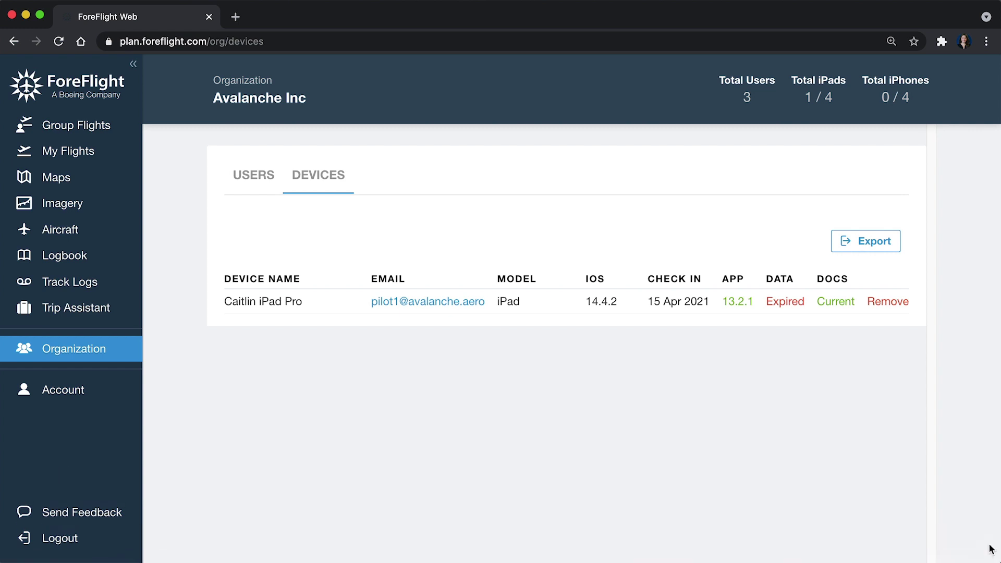